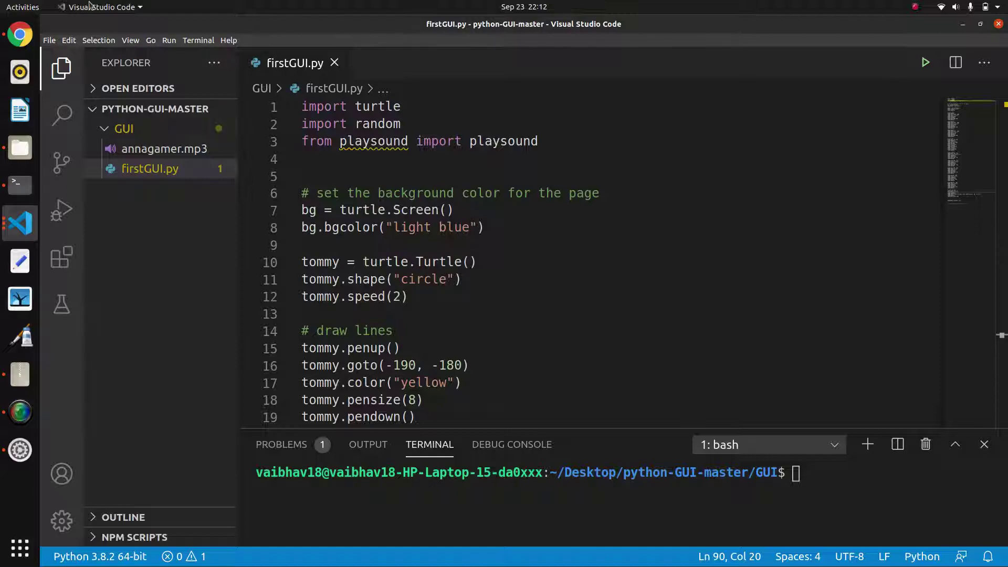
- Return from the browser to firstGUI.py, then focus the bash prompt in the terminal
{"action": "left_click", "coordinate": [20, 34]}
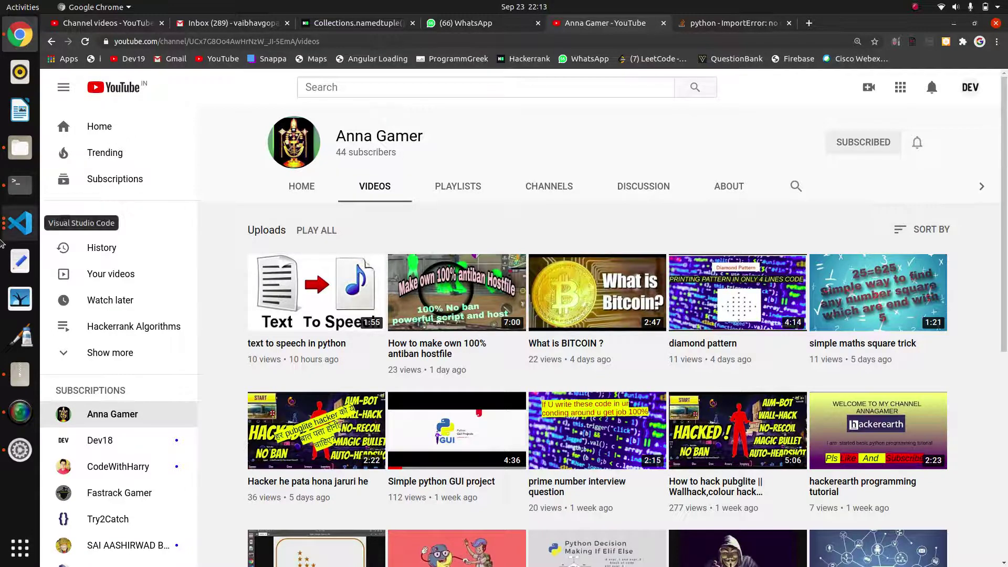
{"action": "left_click", "coordinate": [19, 222]}
{"action": "left_click", "coordinate": [604, 276]}
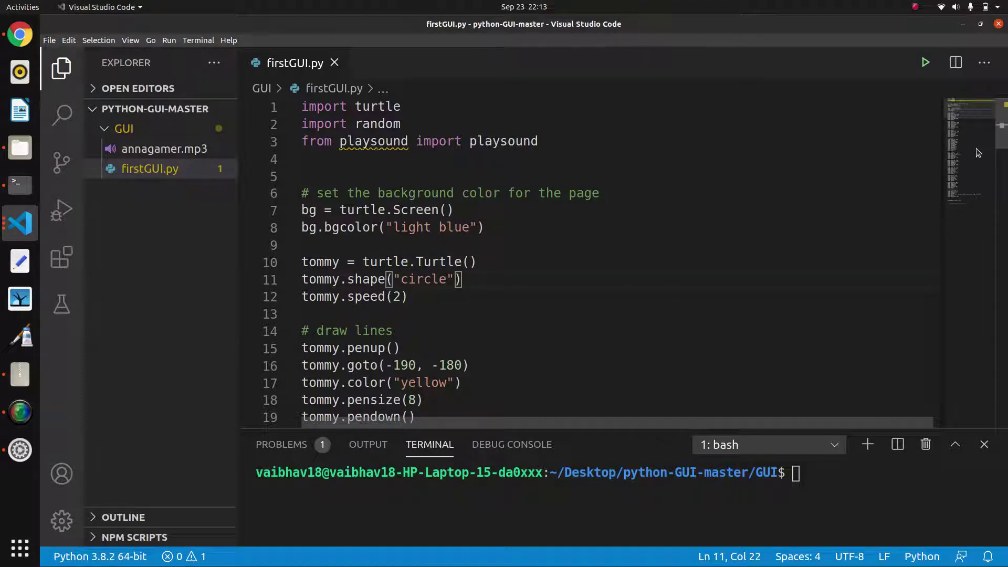
{"action": "left_click", "coordinate": [852, 478]}
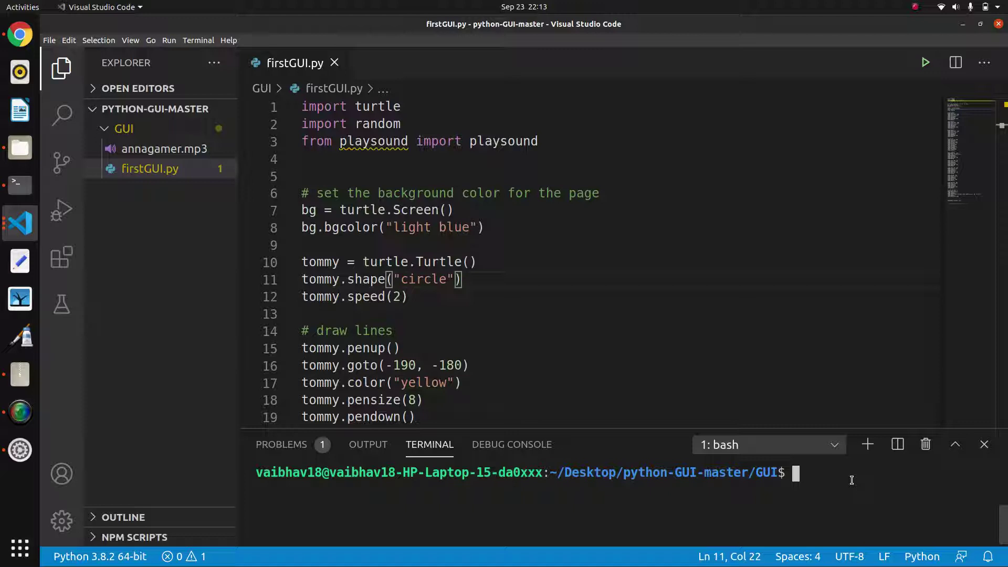
{"action": "type", "text": "python3 firstGUI.py"}
- Run python3 firstGUI.py to draw the birthday cake window, then return to VS Code
{"action": "key", "text": "Return"}
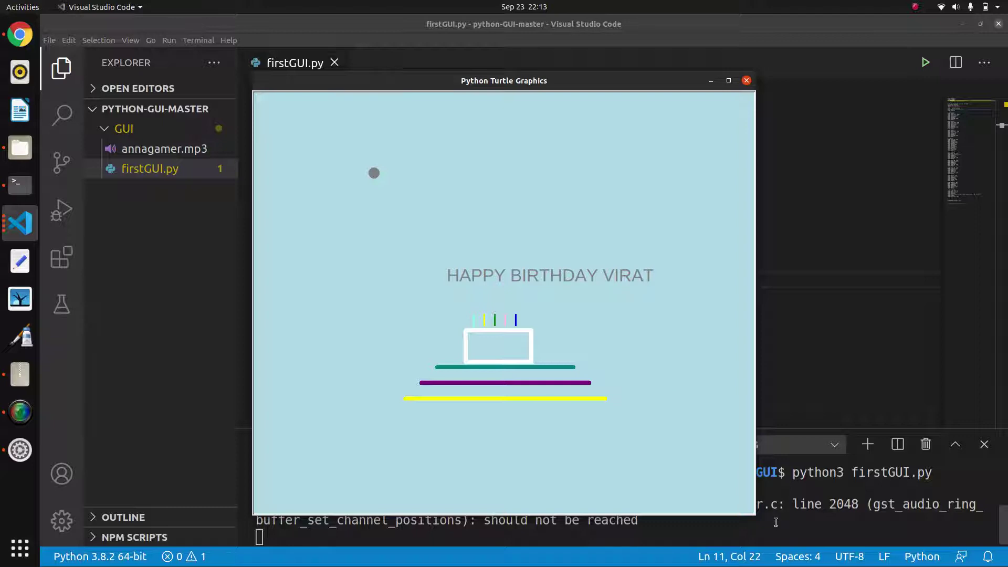
{"action": "left_click", "coordinate": [774, 522]}
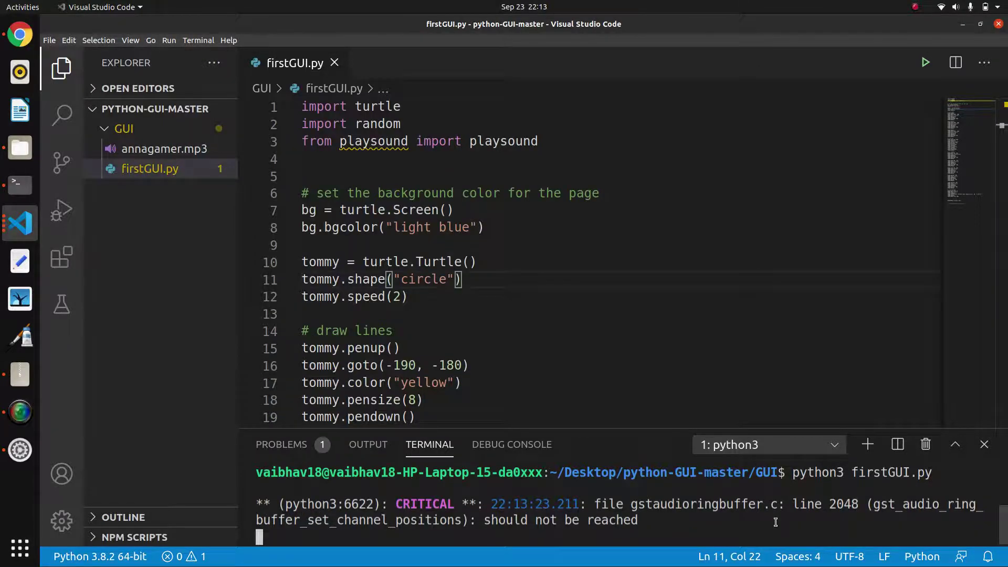
- Suspend the turtle script with Ctrl+Z and select the playsound import on line 3
{"action": "key", "text": "ctrl+z"}
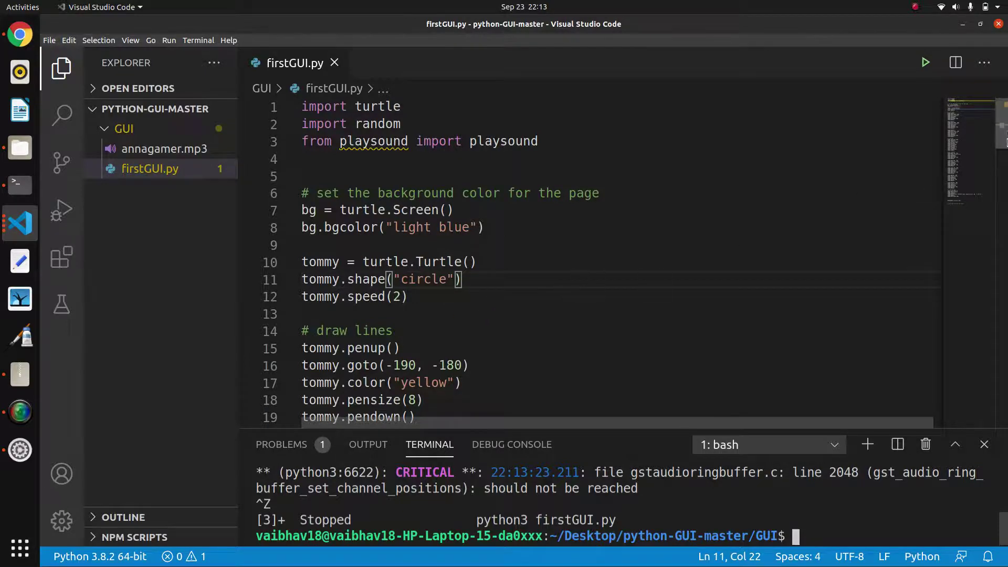
{"action": "scroll", "coordinate": [1006, 146], "scroll_direction": "down", "scroll_amount": 1}
{"action": "left_click_drag", "start_coordinate": [1006, 146], "coordinate": [1006, 125]}
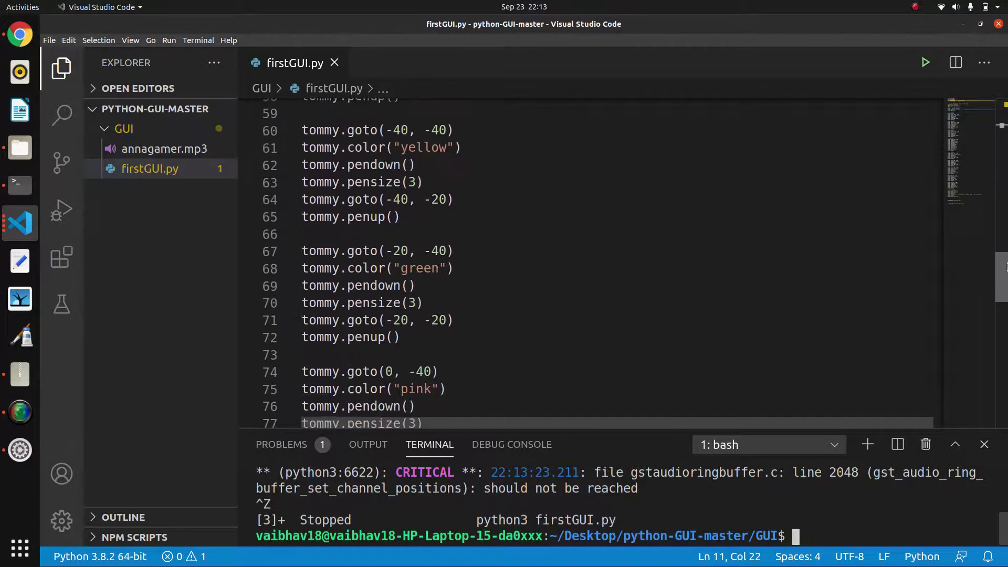
{"action": "left_click_drag", "start_coordinate": [564, 139], "coordinate": [339, 140]}
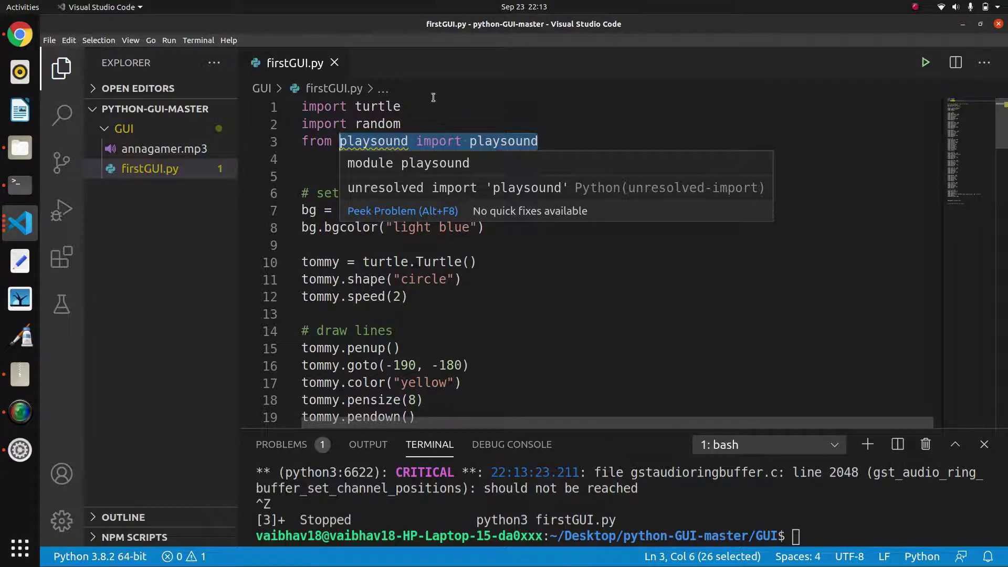
{"action": "double_click", "coordinate": [389, 103]}
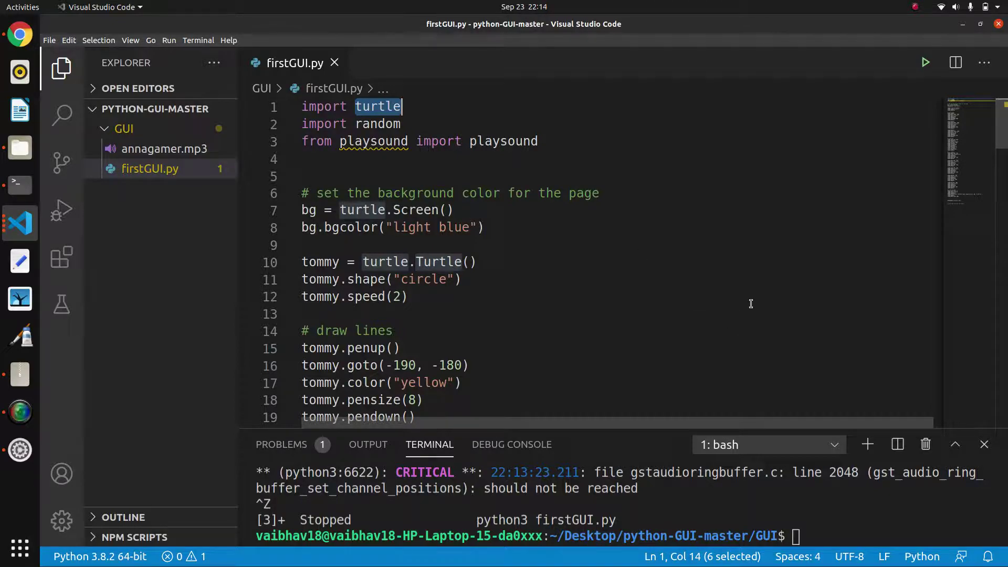
{"action": "left_click", "coordinate": [574, 308]}
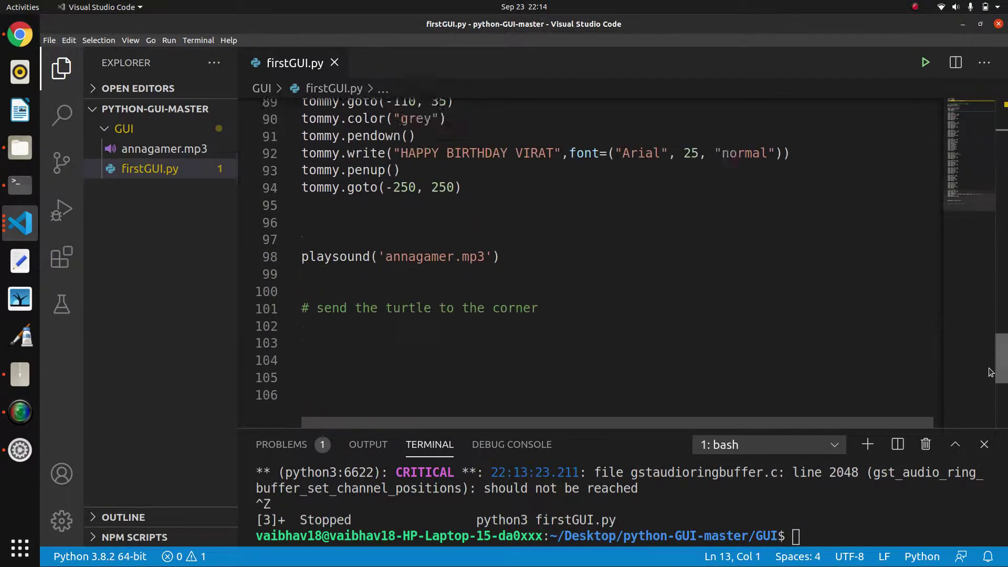
{"action": "left_click_drag", "start_coordinate": [1002, 126], "coordinate": [1002, 165]}
{"action": "scroll", "coordinate": [590, 260], "scroll_direction": "up", "scroll_amount": 5}
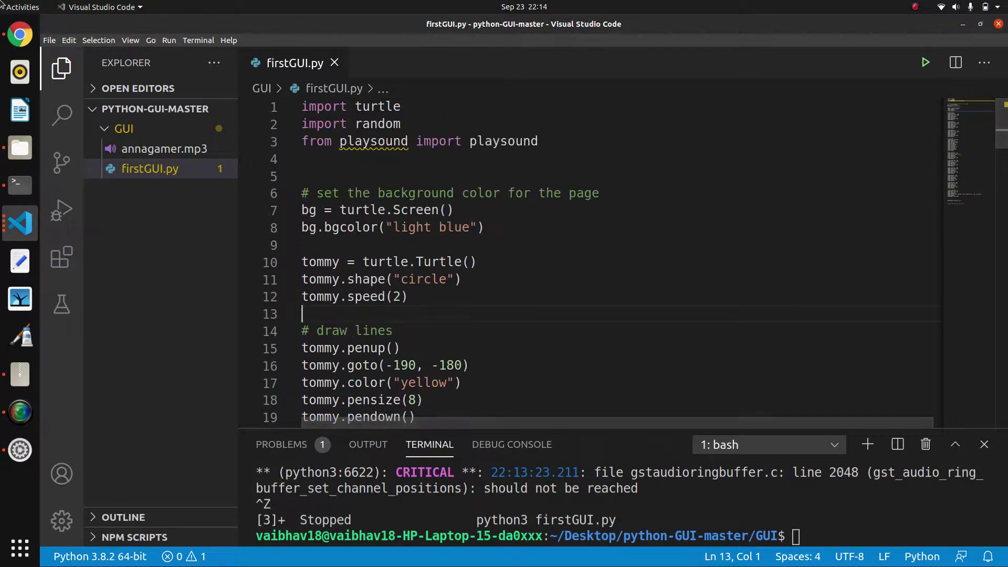
{"action": "left_click", "coordinate": [4, 33]}
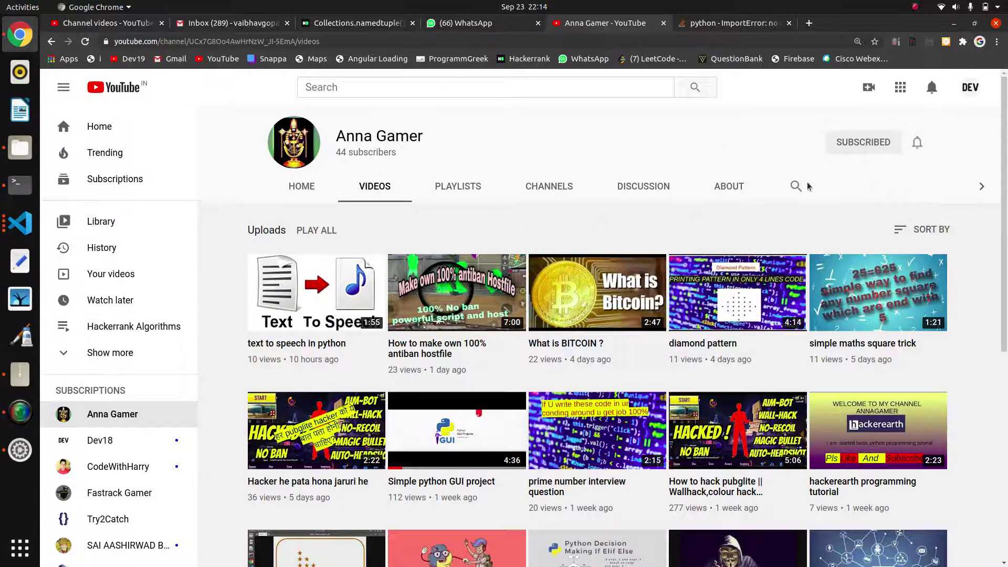
{"action": "left_click", "coordinate": [18, 225]}
{"action": "left_click", "coordinate": [576, 332]}
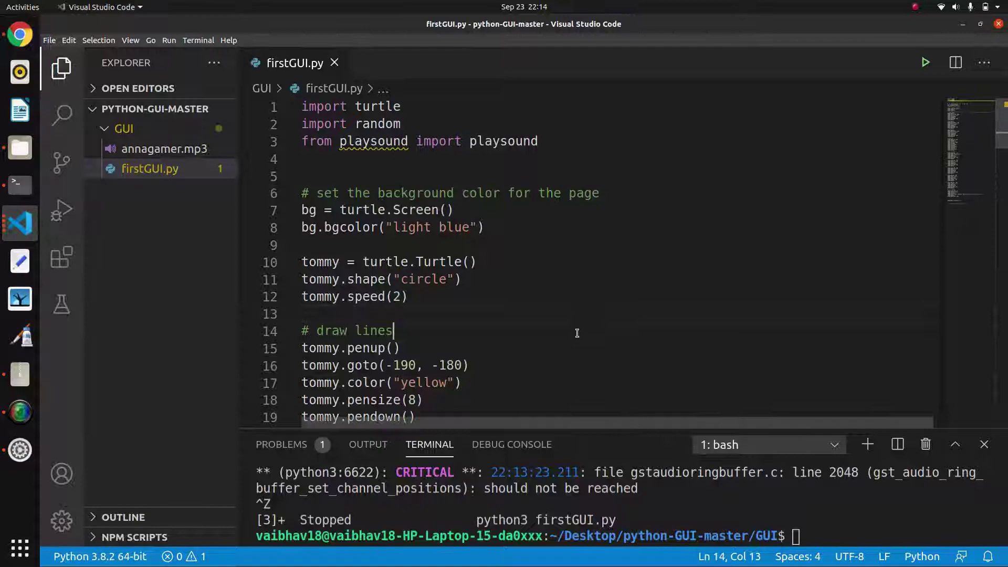